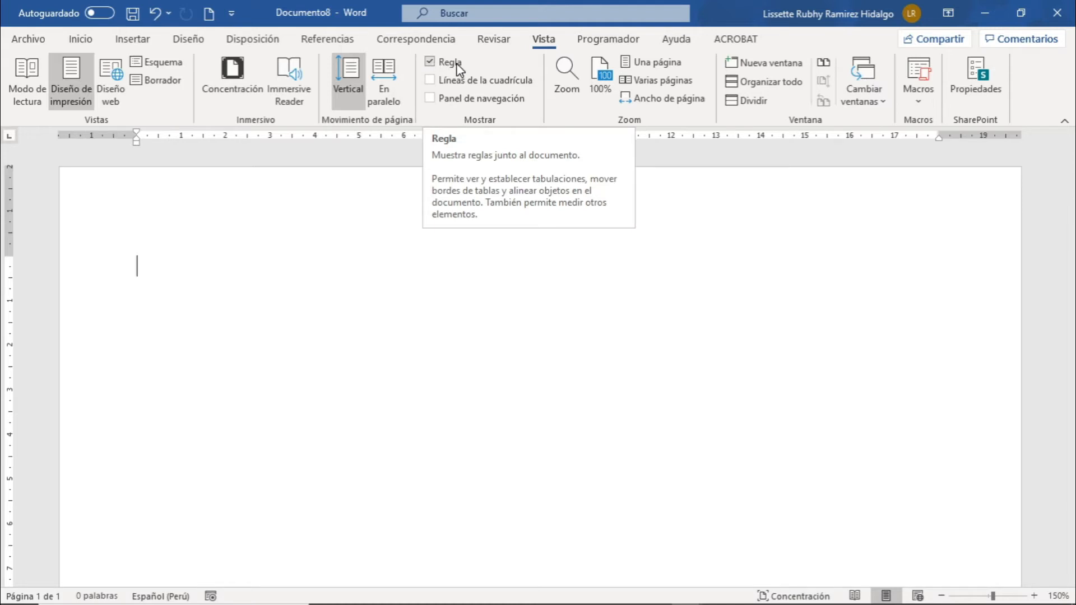
- Indent to the first tab position, cycle through the tab stop types, and place a left tab stop at 2 cm on the ruler
key(Tab)
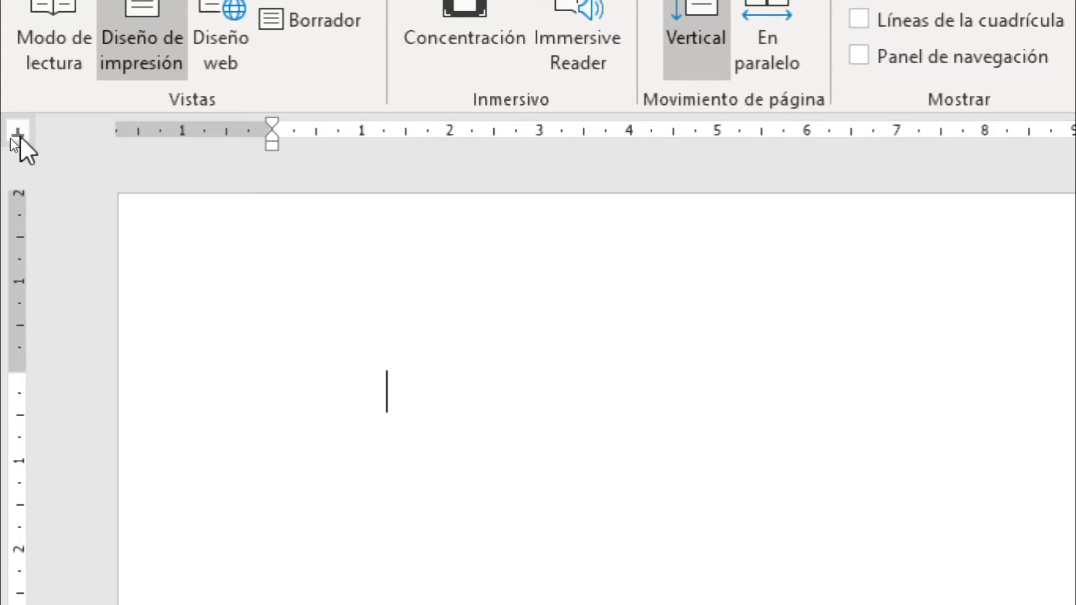
click(20, 140)
click(20, 140)
click(20, 140)
click(19, 139)
click(19, 140)
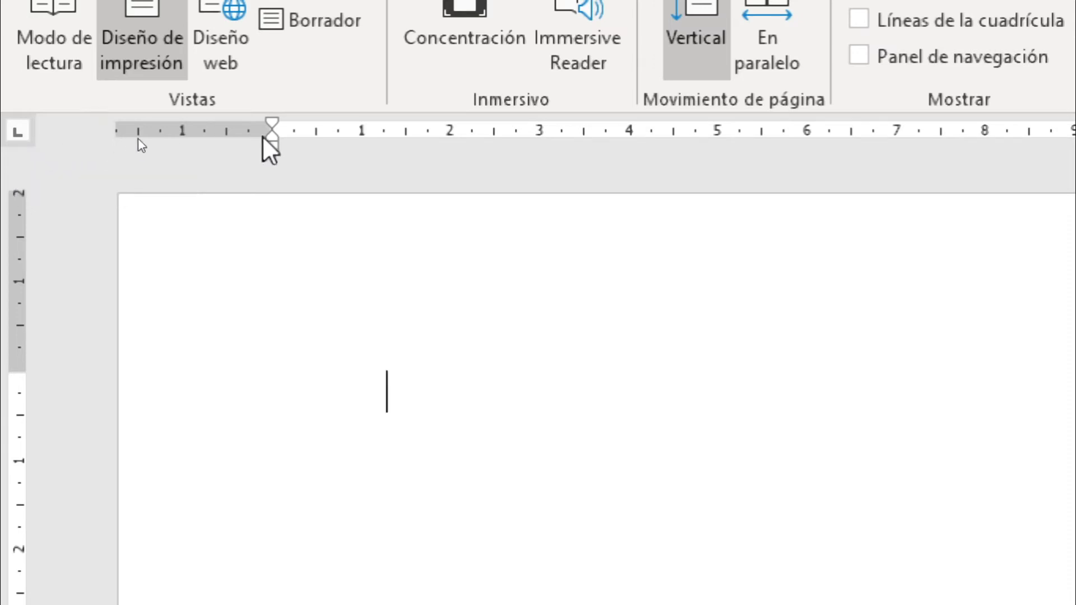
click(450, 137)
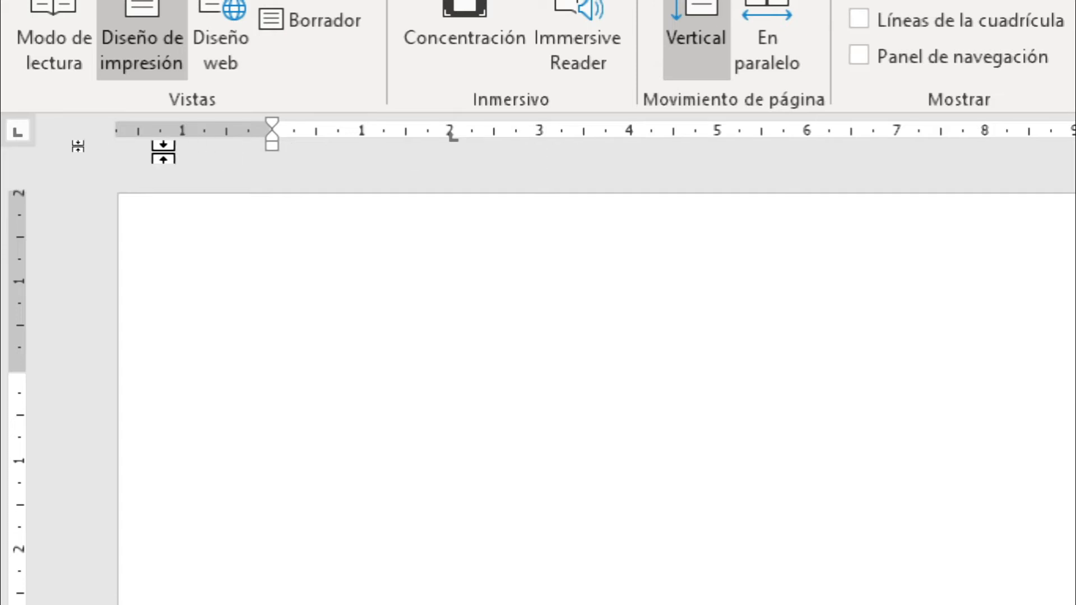
- Place a center tab stop at 5 cm and a right tab stop at 8.5 cm on the horizontal ruler
click(10, 141)
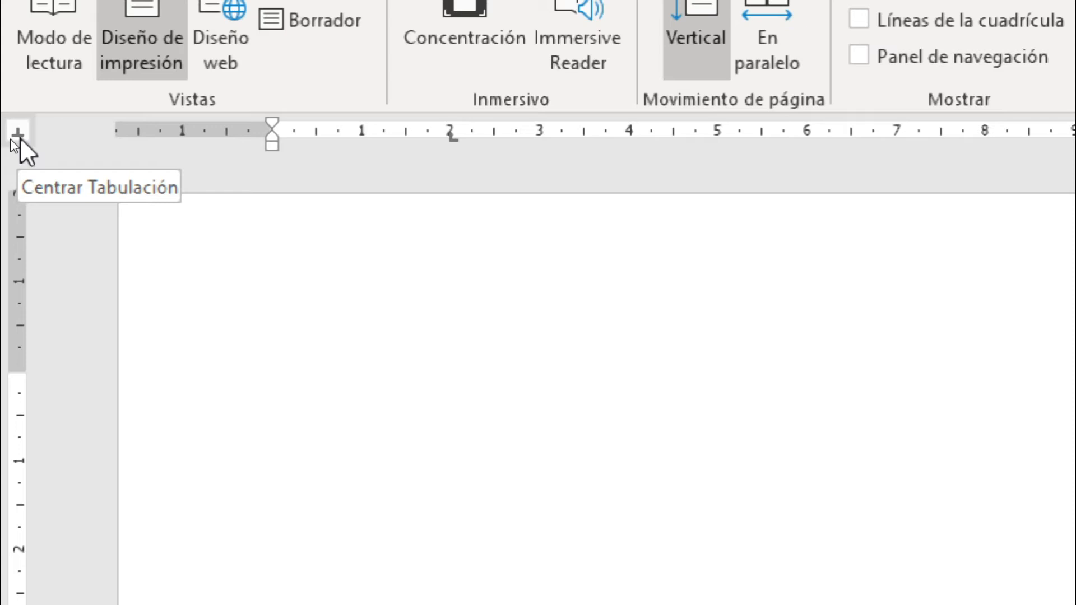
click(718, 136)
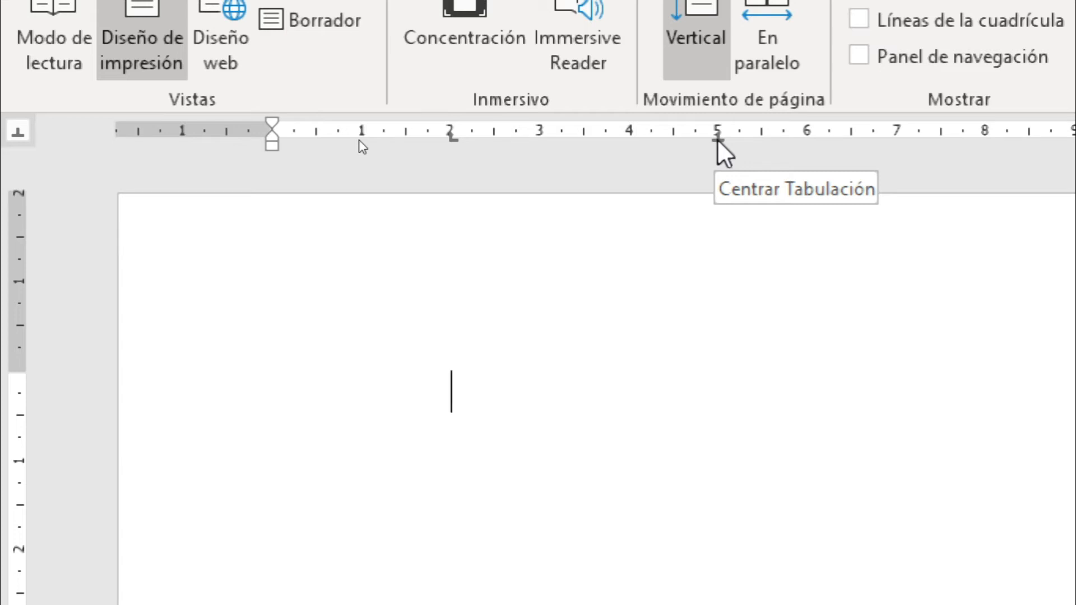
click(19, 136)
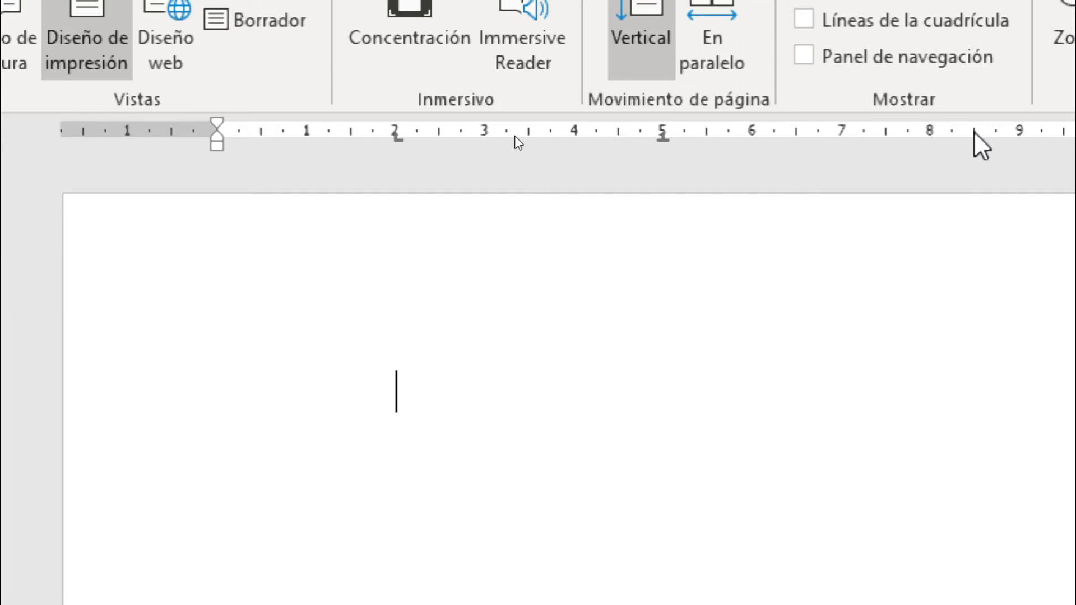
click(975, 136)
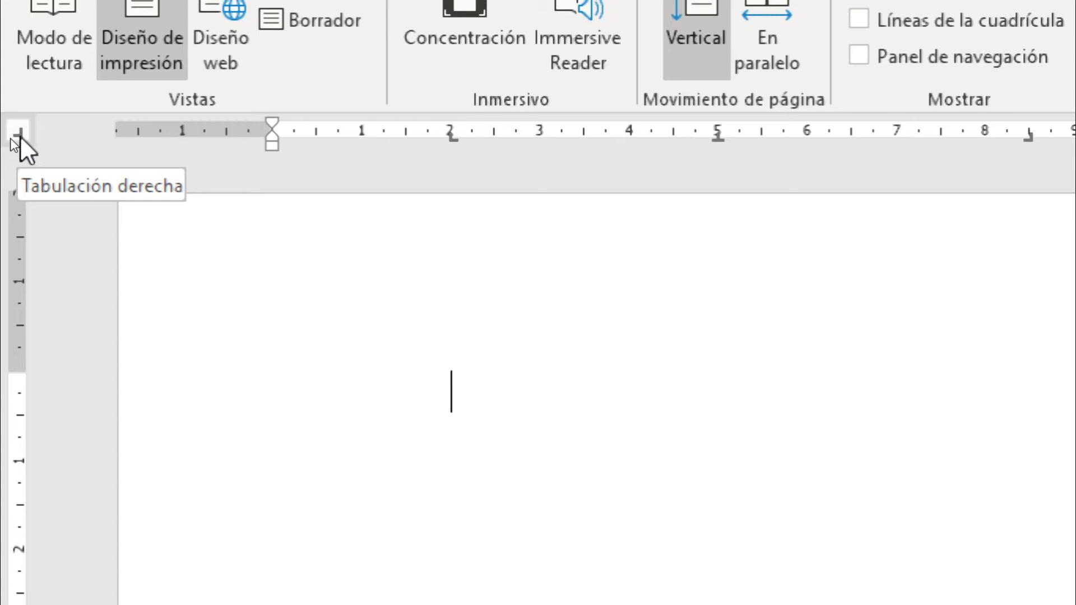
- Place a decimal tab stop at 12 cm and a bar tab at 16 cm on the horizontal ruler
click(19, 136)
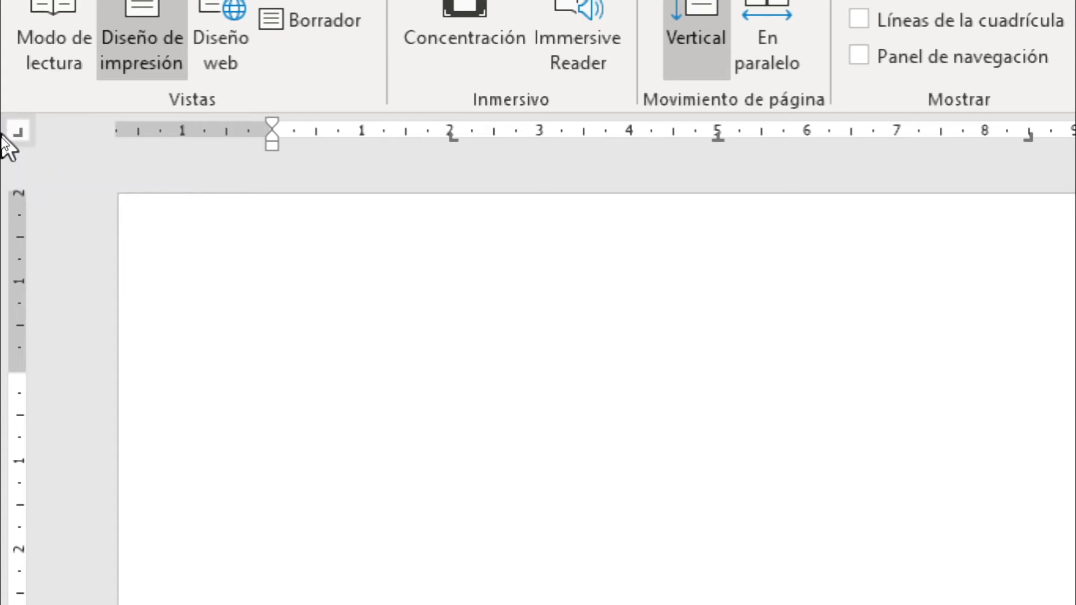
click(19, 135)
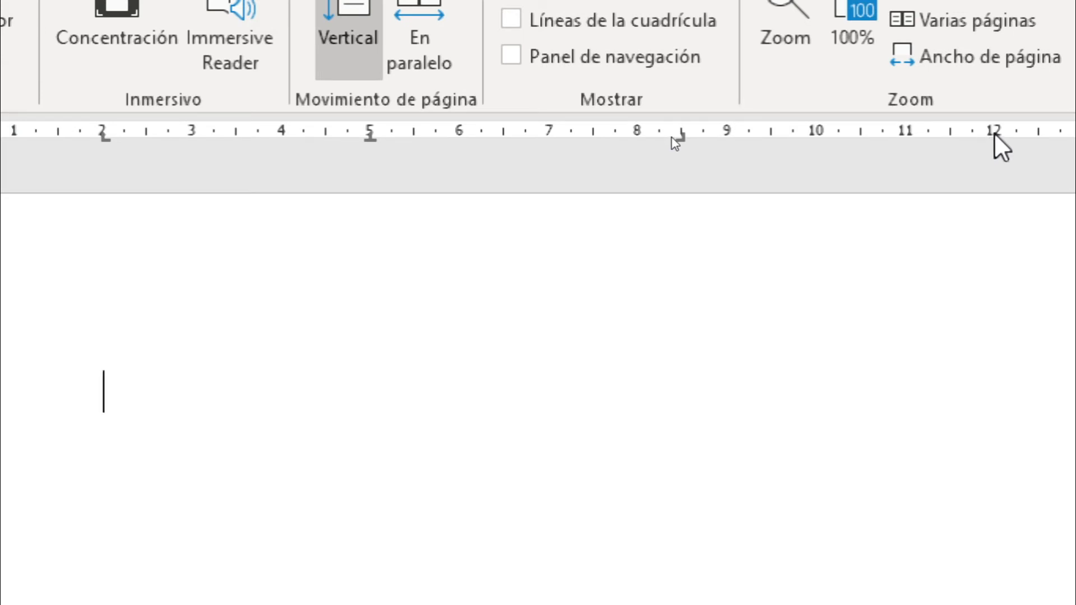
click(995, 134)
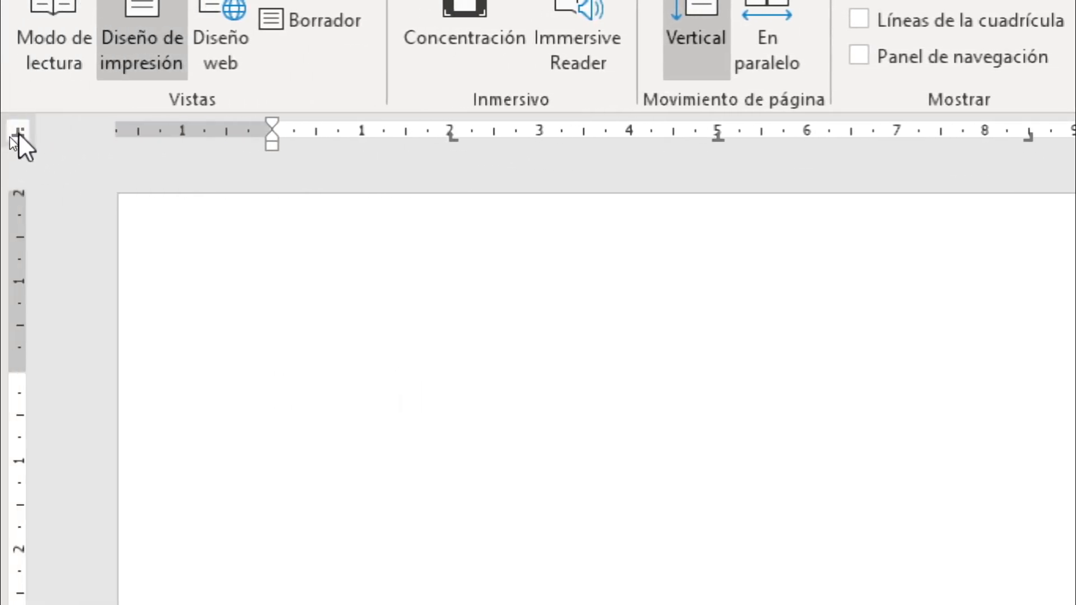
click(19, 136)
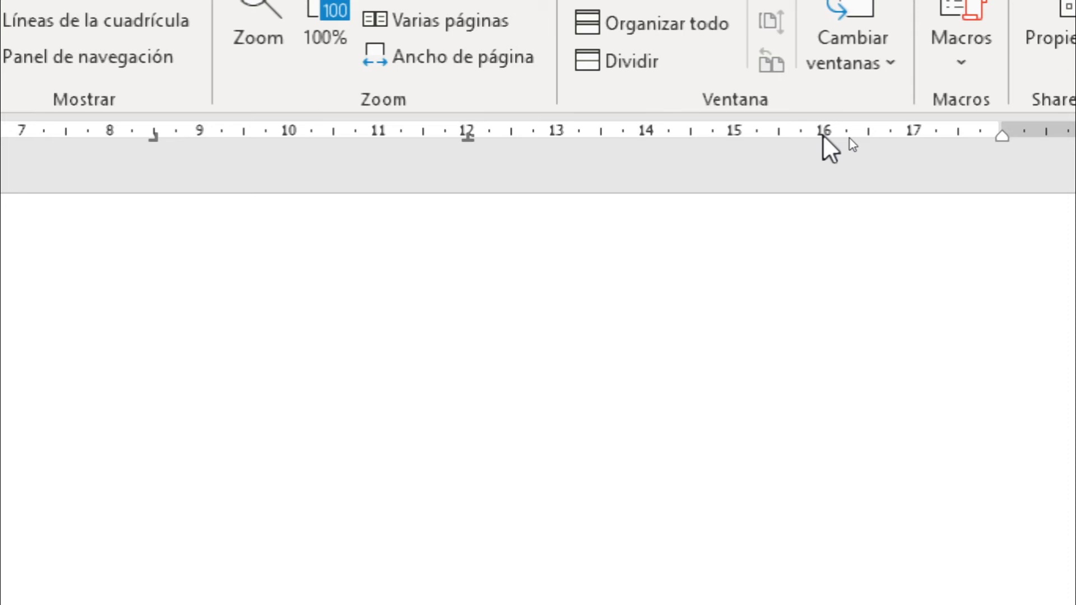
click(823, 135)
- Enter "PC DELL" at the left tab stop and "Core i7" at the center tab stop on the first line
key(Tab)
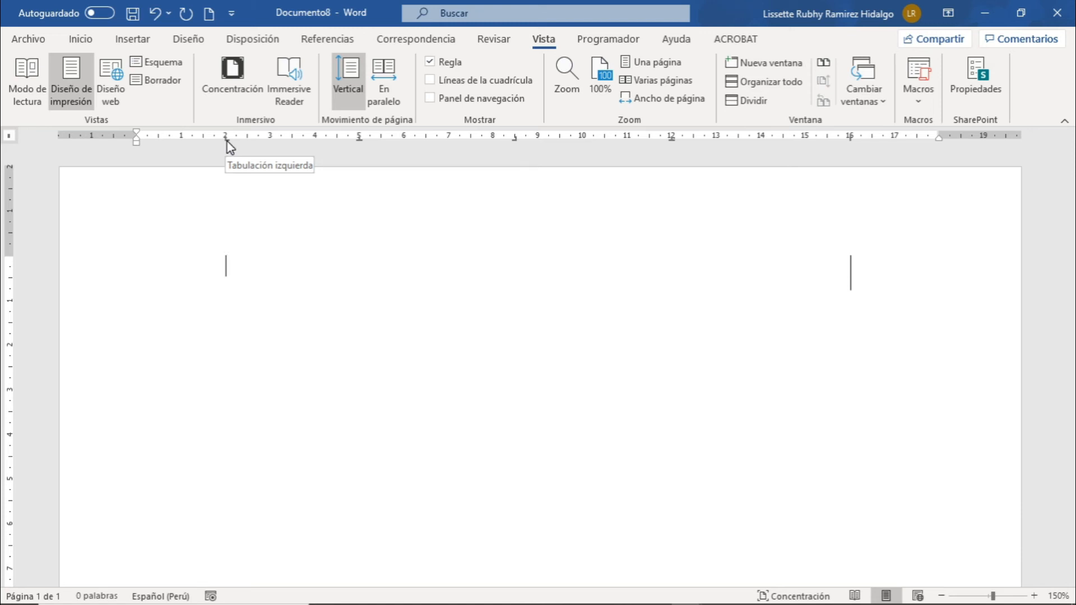
text(PC DELL)
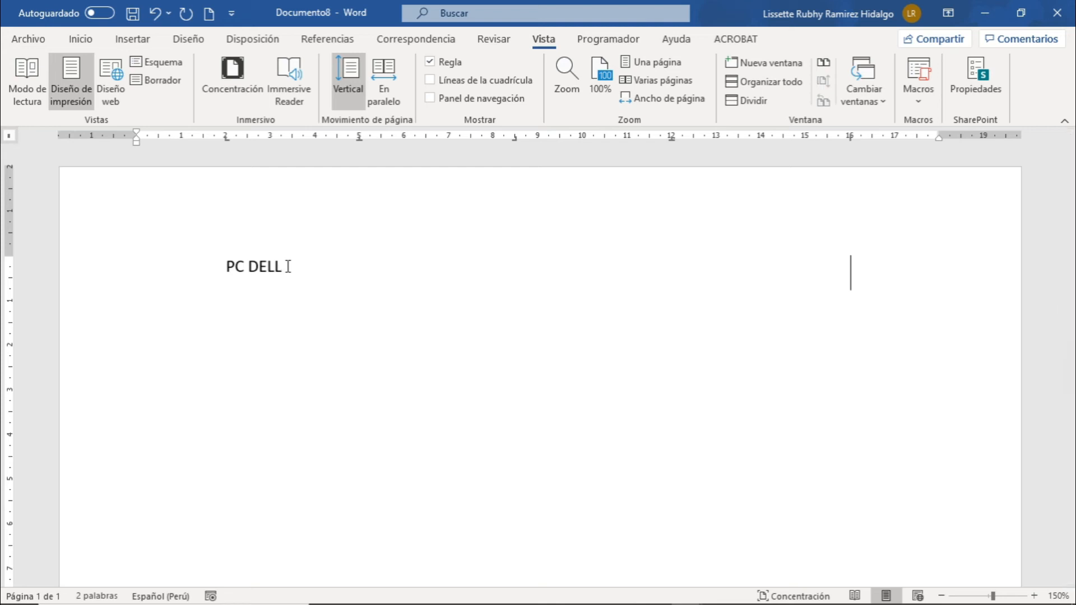
key(Tab)
key(Tab)
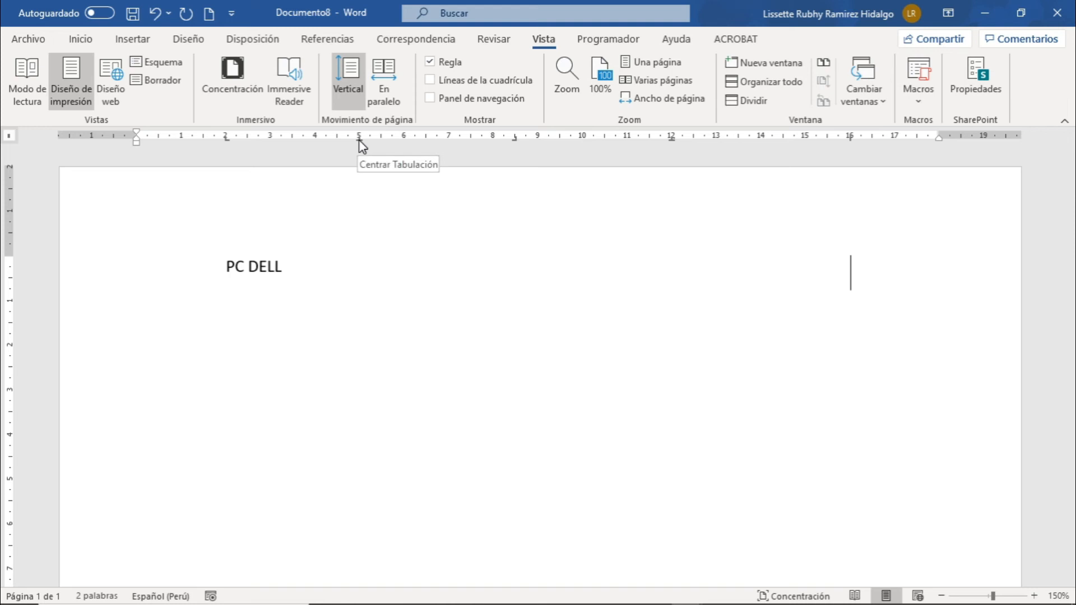
text(C)
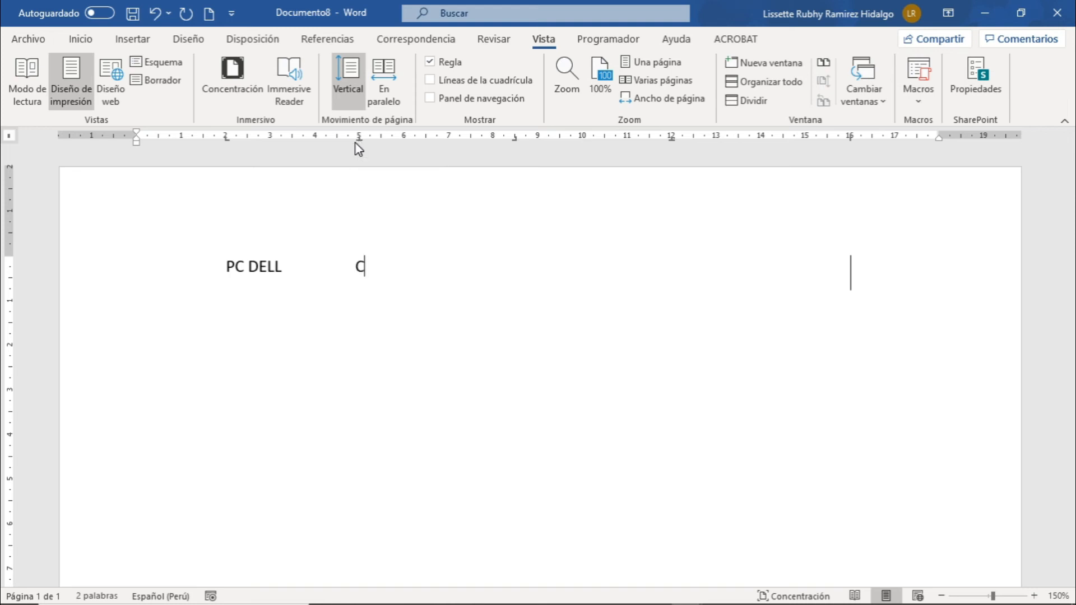
text(ore i7)
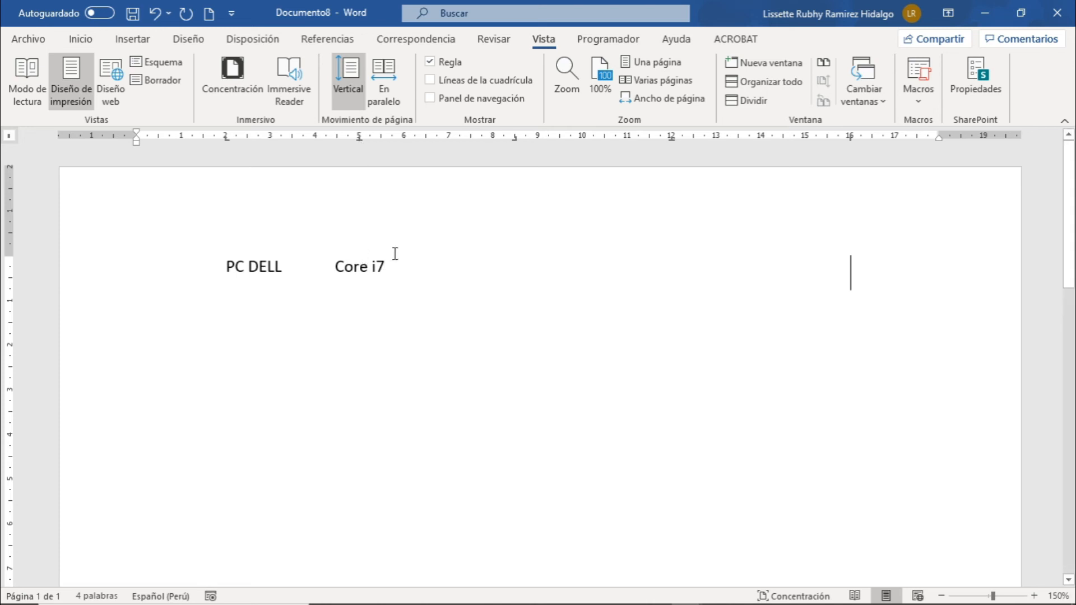
- Enter "8 GB 500 Gb" at the right tab stop and "3656.75" at the decimal tab stop
key(Tab)
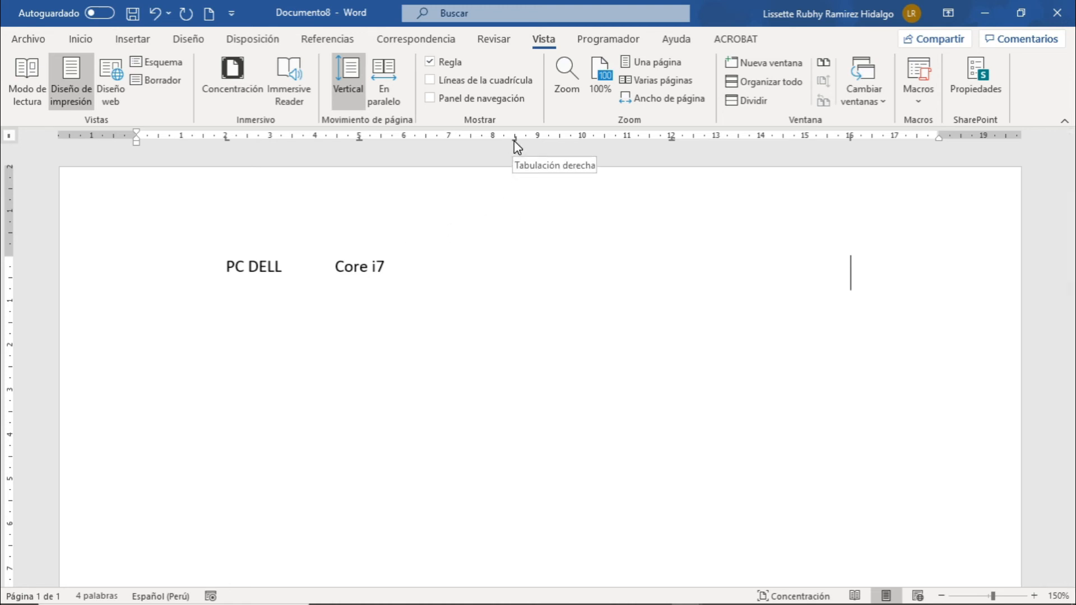
text(8)
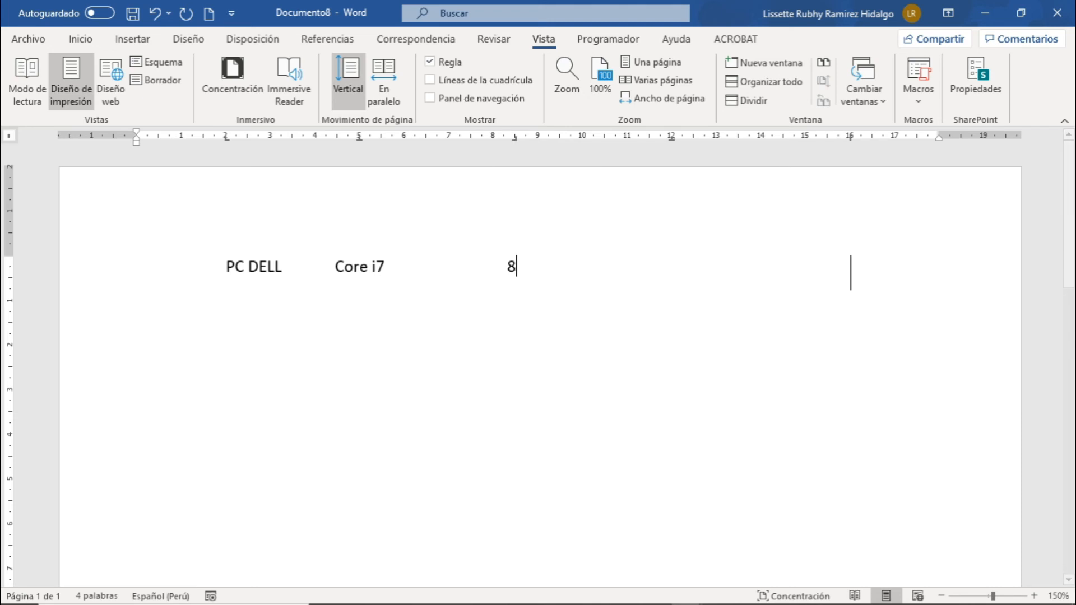
text( GB 500 Gb)
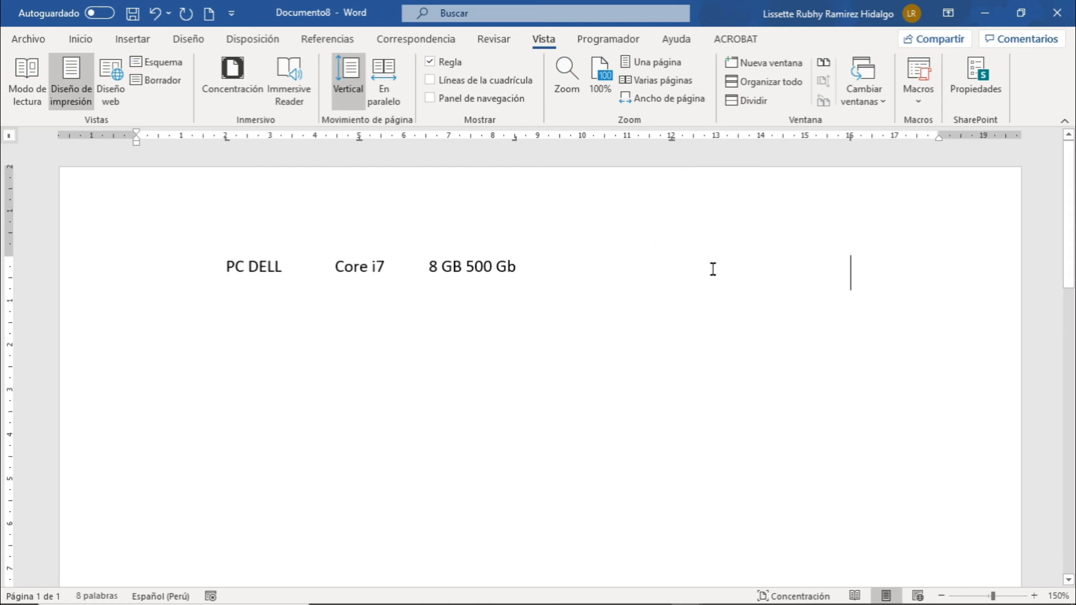
text(3656.75)
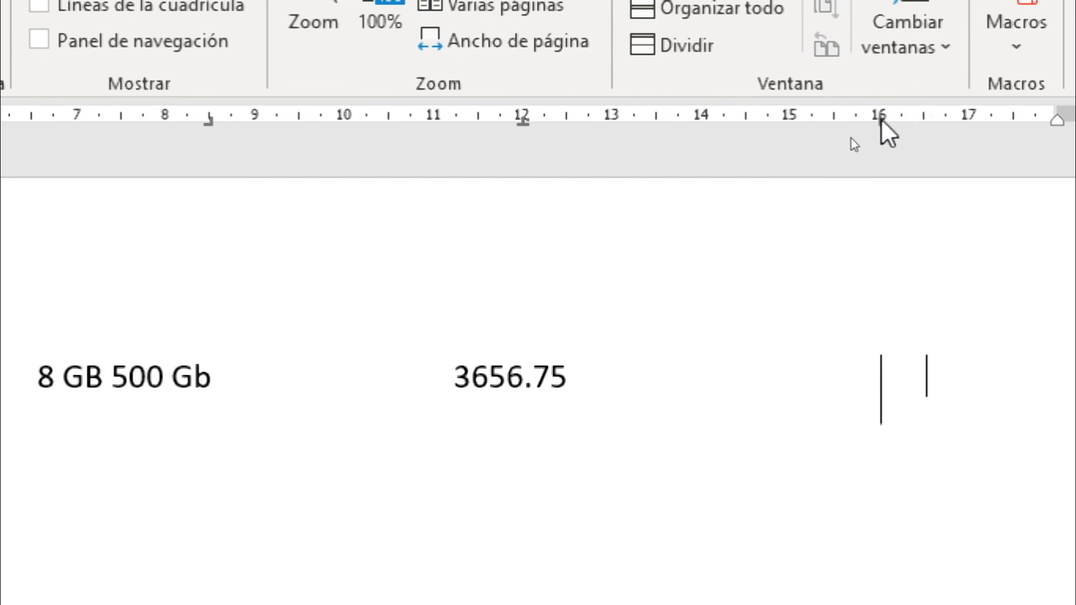
- Remove the bar tab at 16 cm from the ruler and place a bar tab at 10 cm
drag(880, 120, 884, 171)
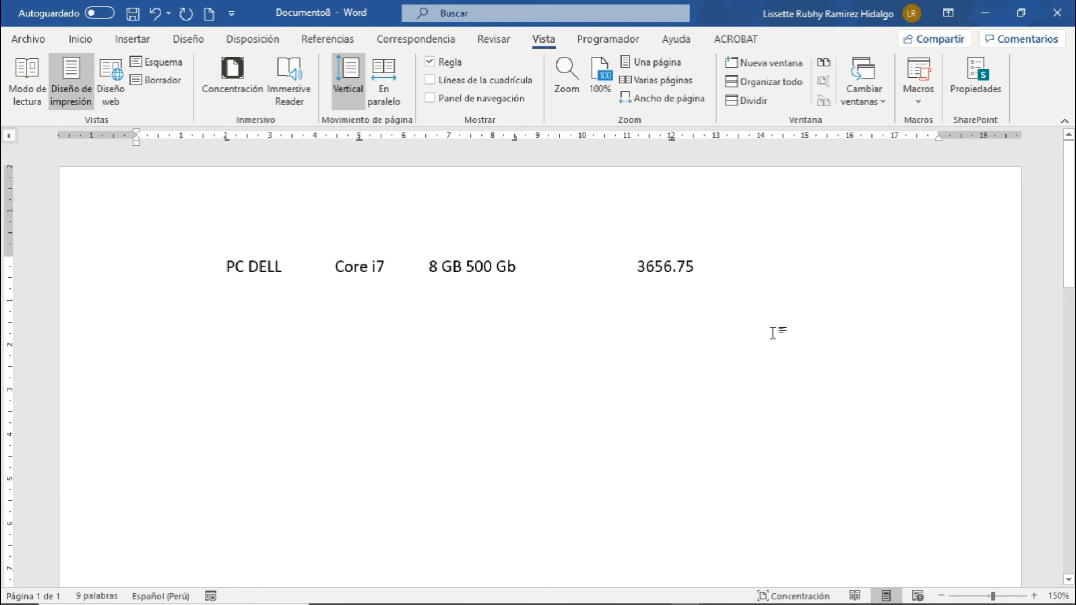
double_click(647, 351)
key(ctrl+z)
- Start a second line after the price and enter "PC LENOVO" at the left tab stop
click(717, 270)
key(Return)
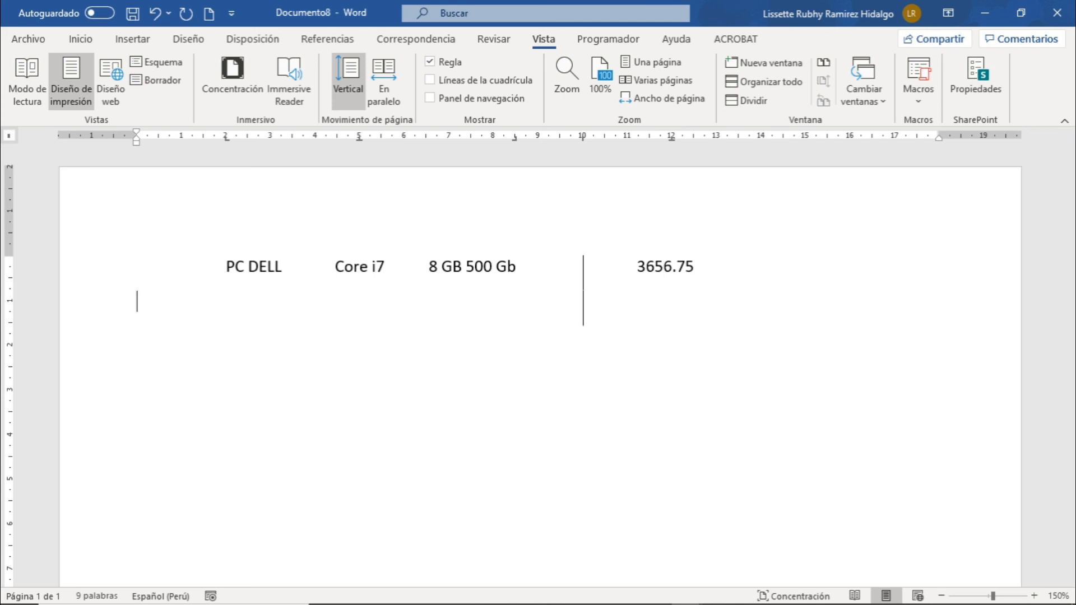
key(Tab)
text(P)
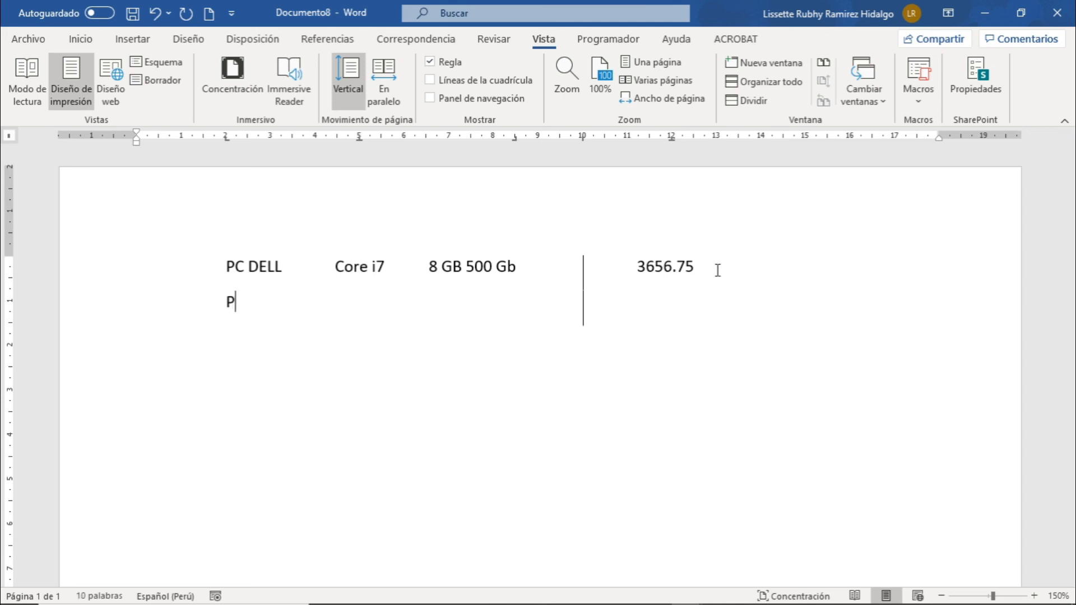
text(cC LENOVO)
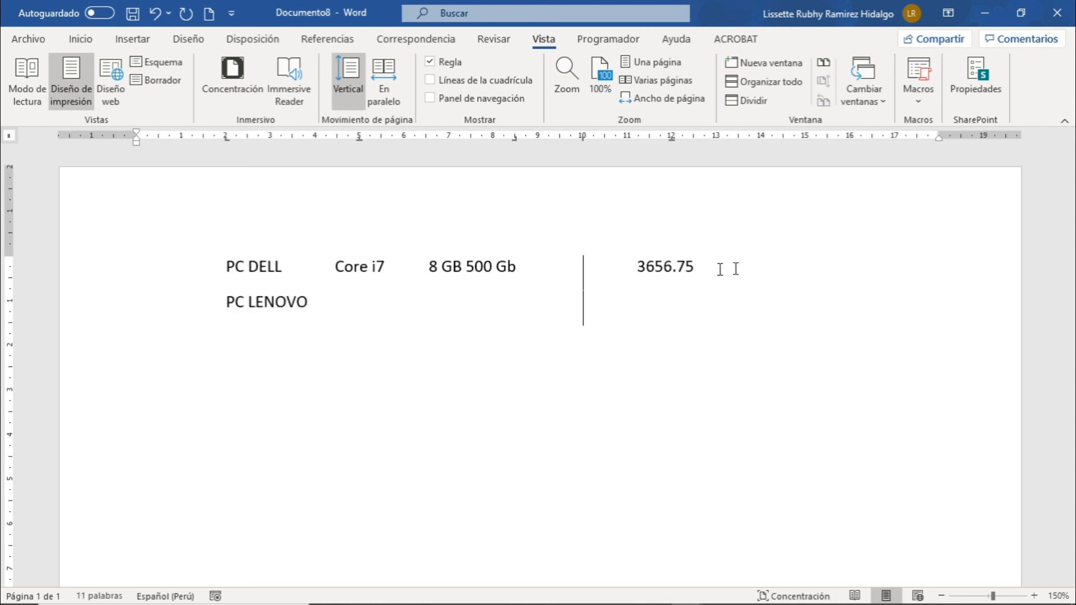
double_click(665, 315)
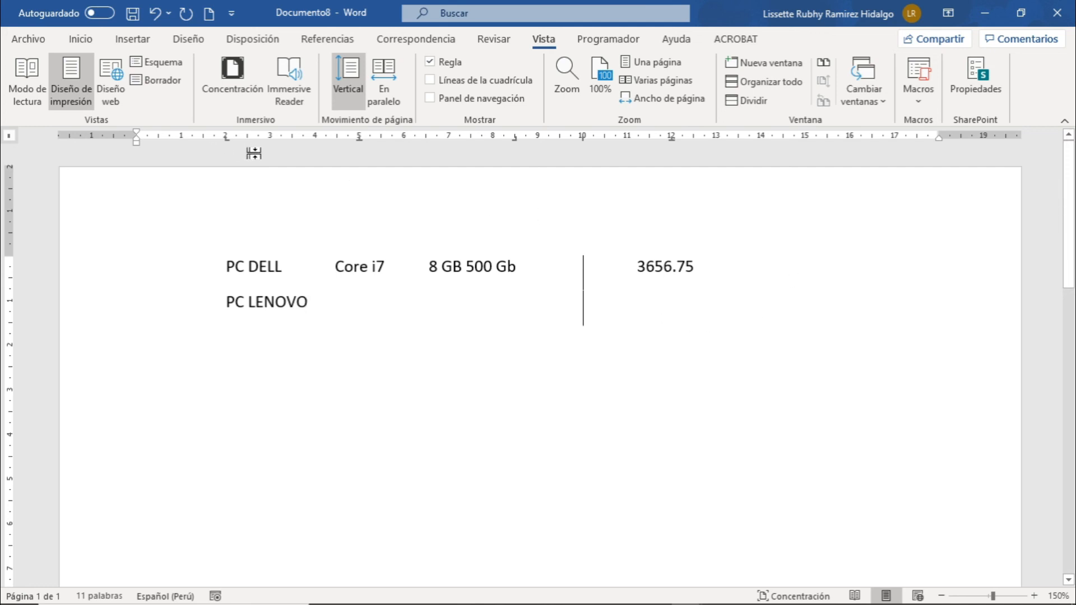